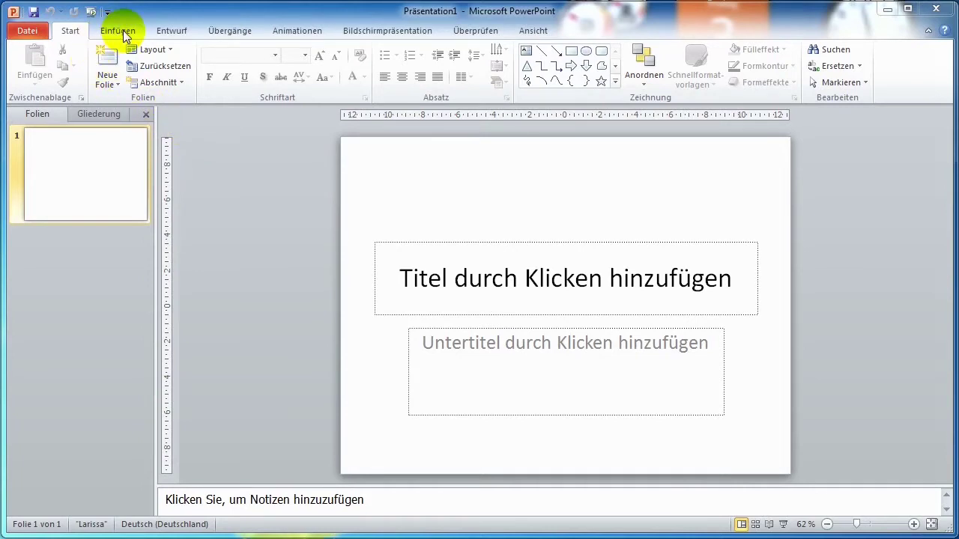
Change the slide size to the 16:9 widescreen format.
click(181, 30)
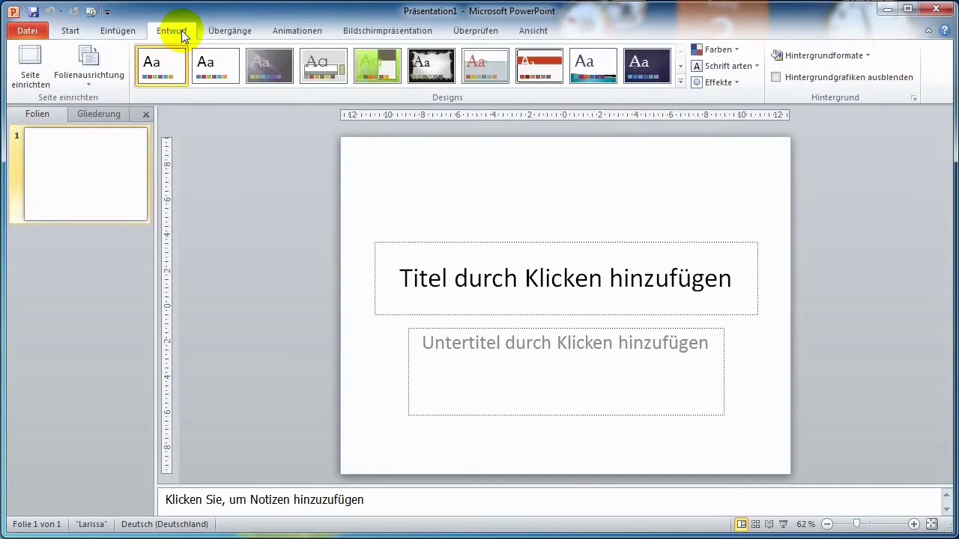
click(35, 65)
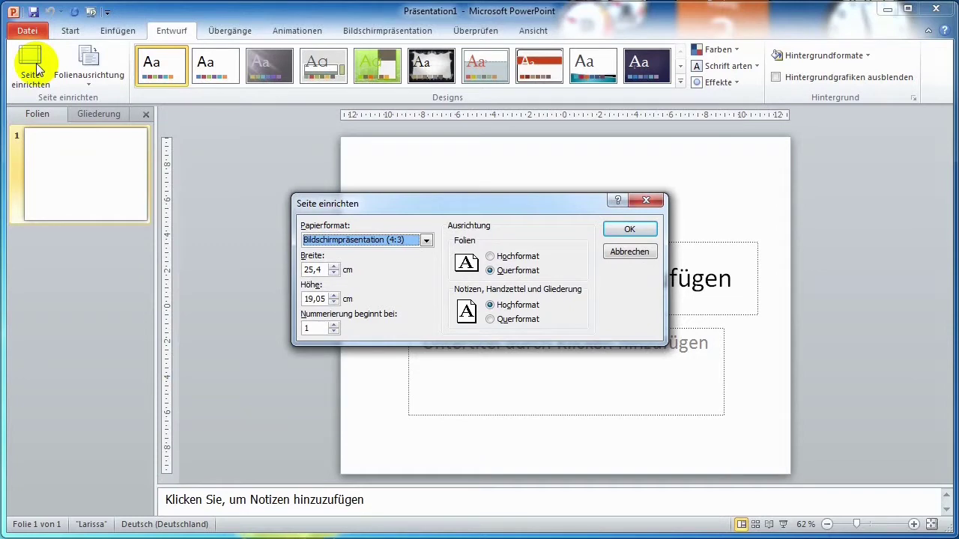
click(426, 240)
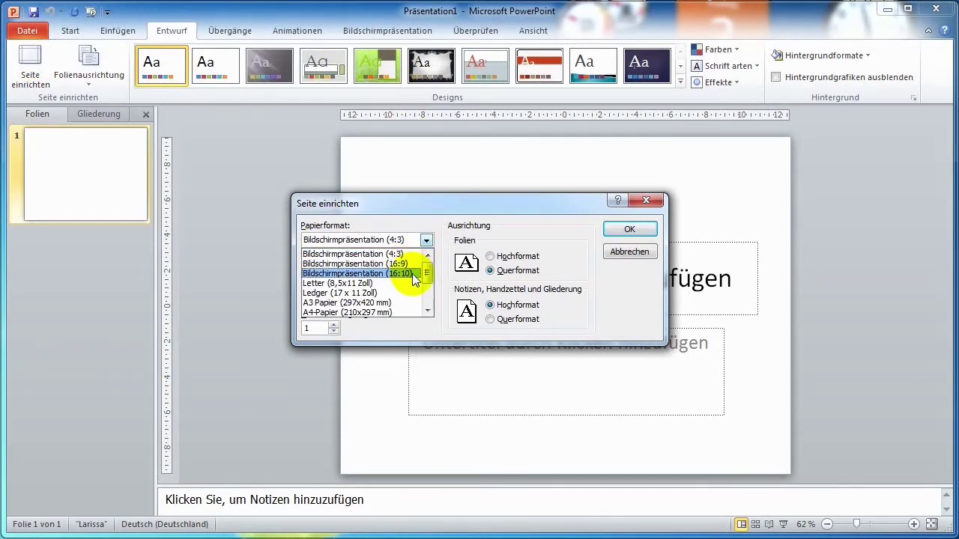
click(410, 263)
click(622, 231)
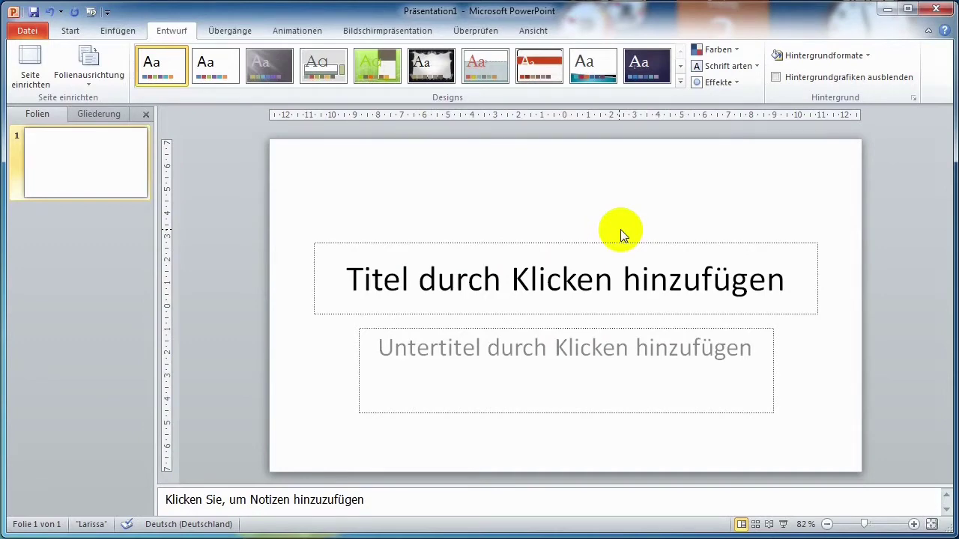
Switch the slide size back to Bildschirmpräsentation (4:3), 25,4 × 19,05 cm.
click(38, 70)
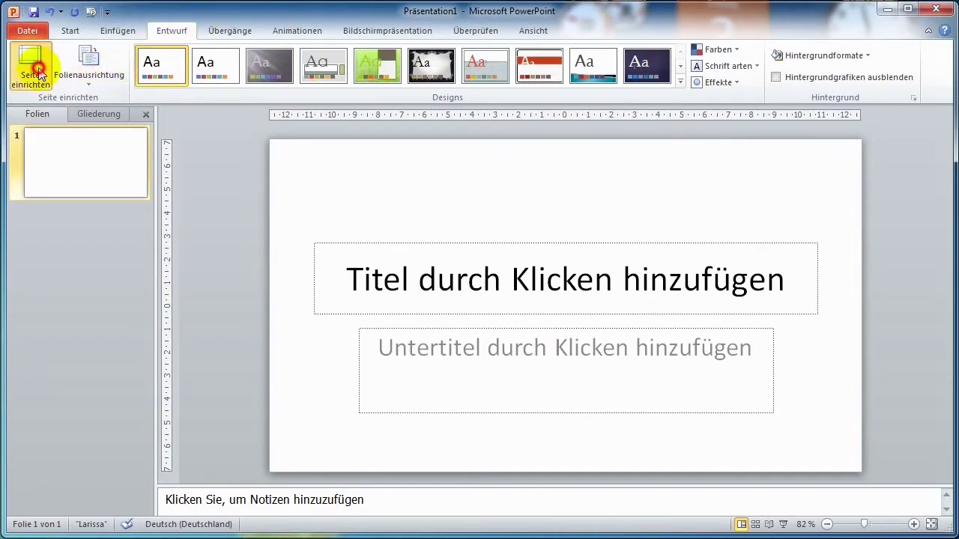
click(425, 239)
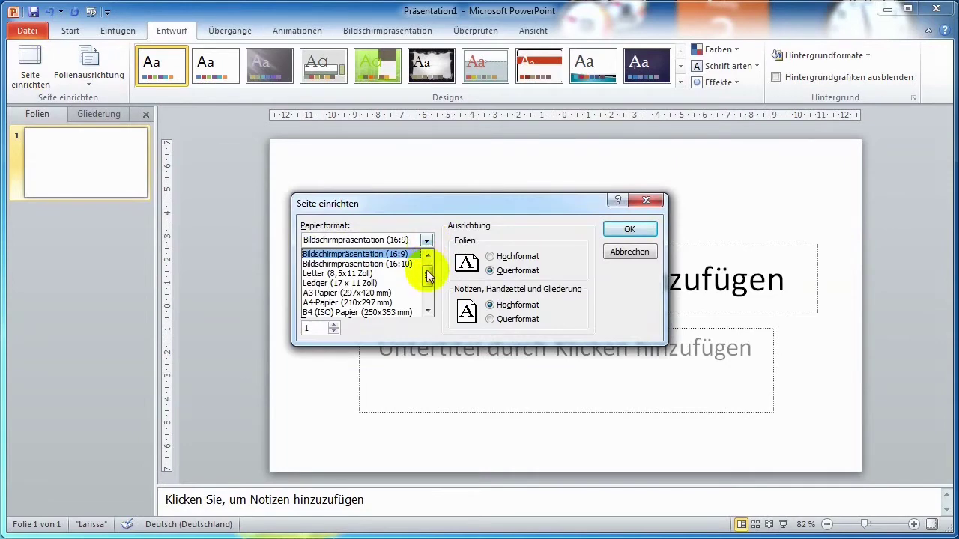
scroll(426, 276, up, 1)
click(396, 254)
click(627, 232)
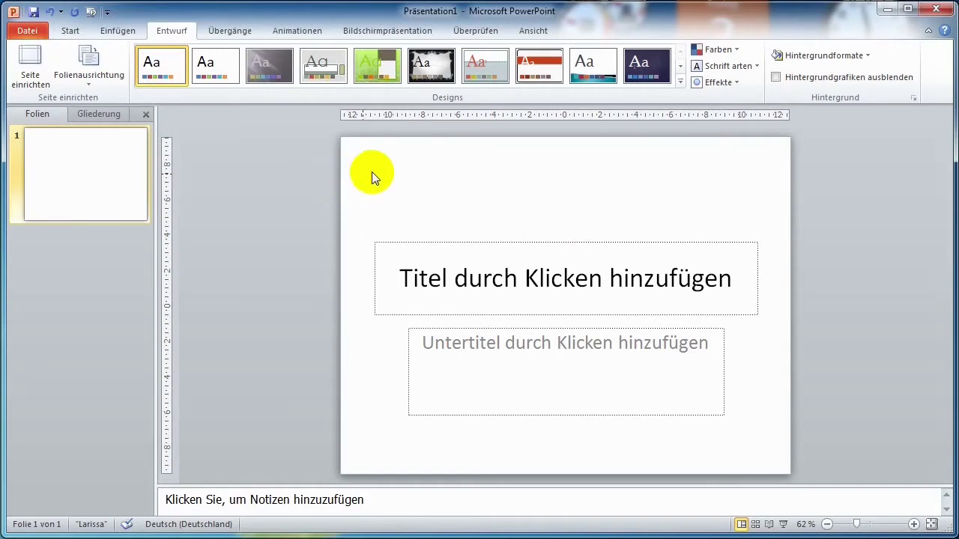
Try the Ananke and a green-block theme, then apply the green Austin design.
click(679, 84)
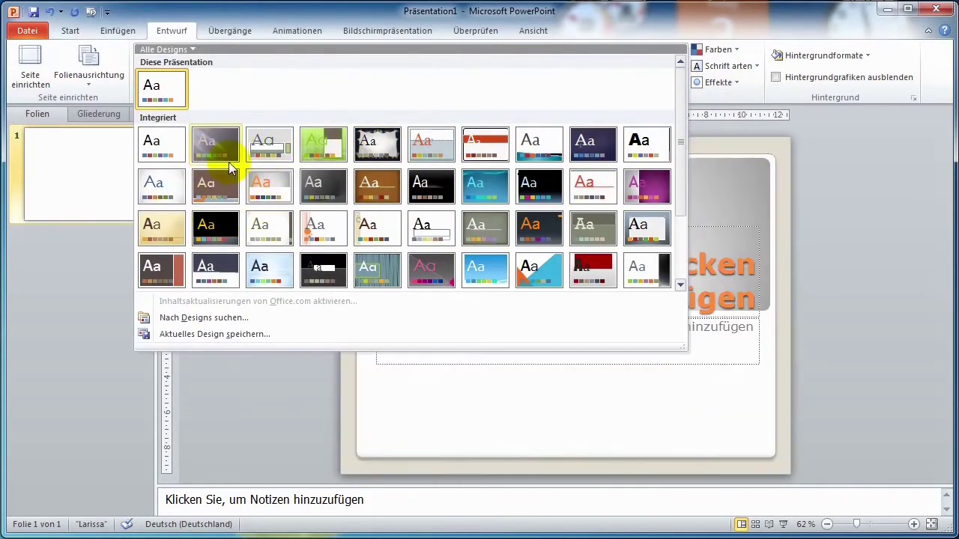
click(222, 150)
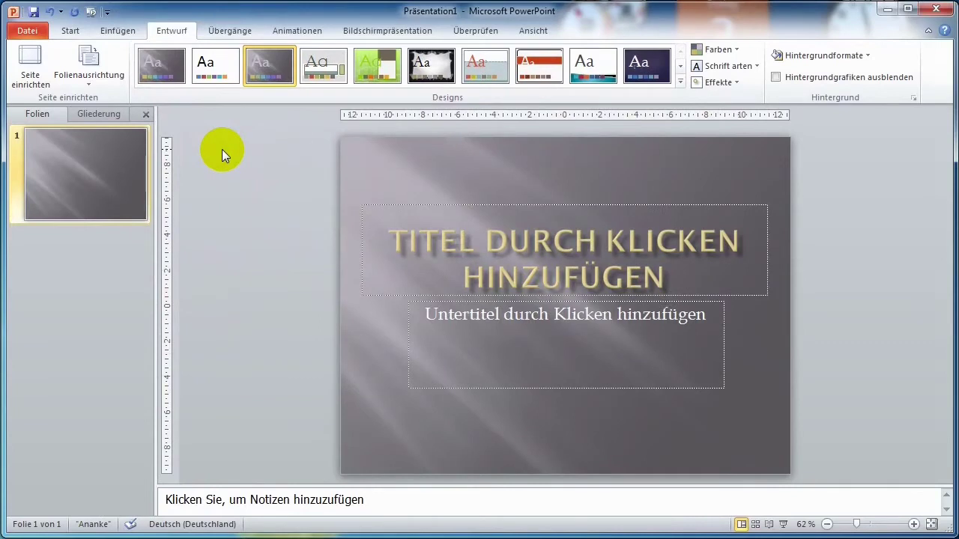
click(314, 73)
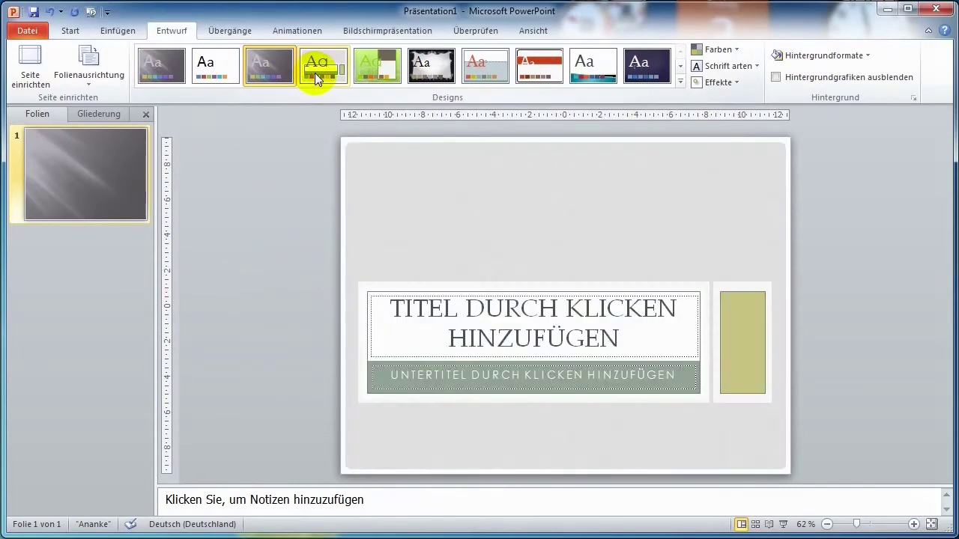
click(382, 70)
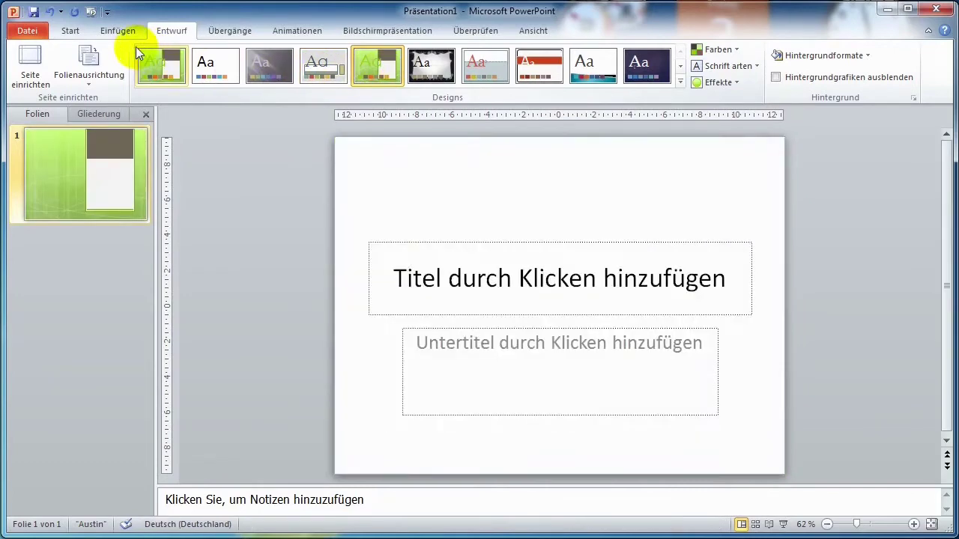
click(76, 34)
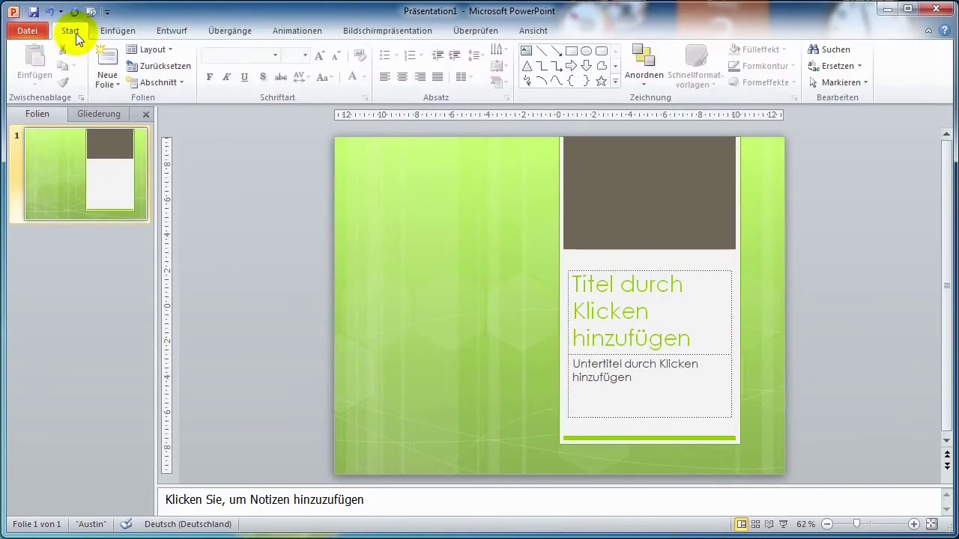
Add two title-and-content slides and apply the brown Hardcover theme to all three.
click(112, 63)
click(113, 66)
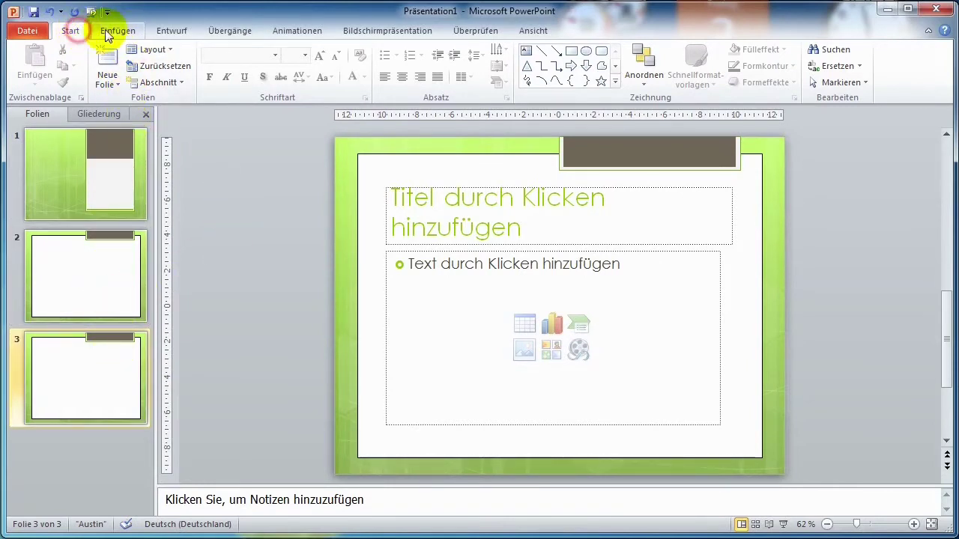
click(163, 30)
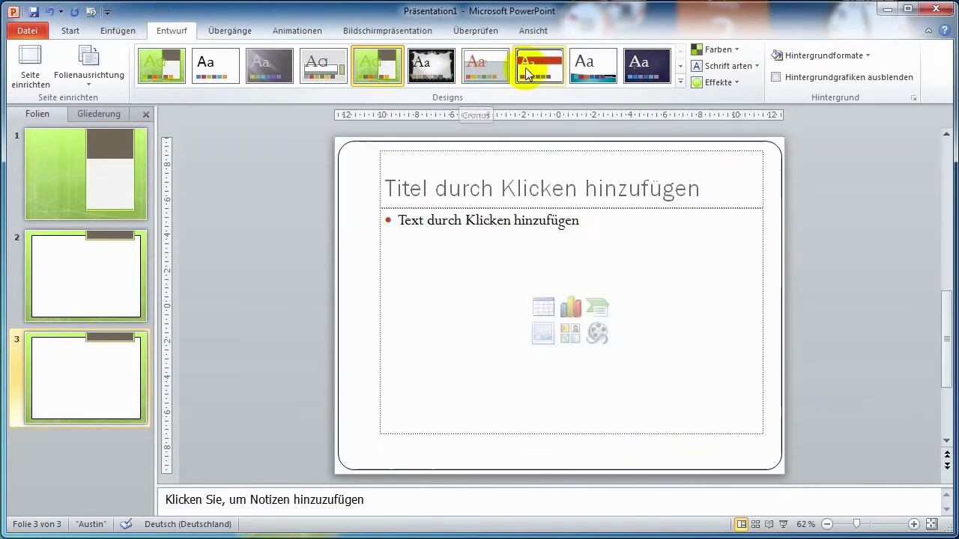
click(526, 68)
click(594, 69)
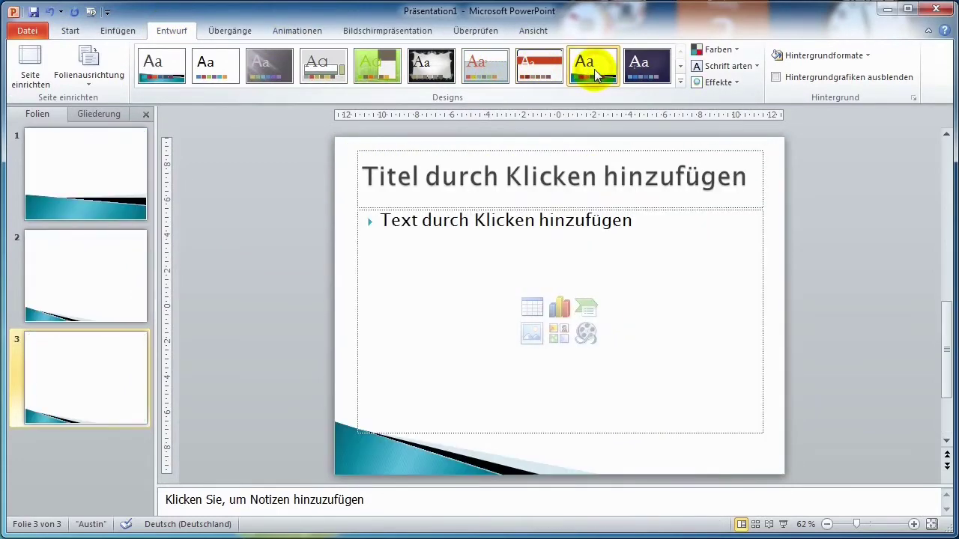
click(644, 75)
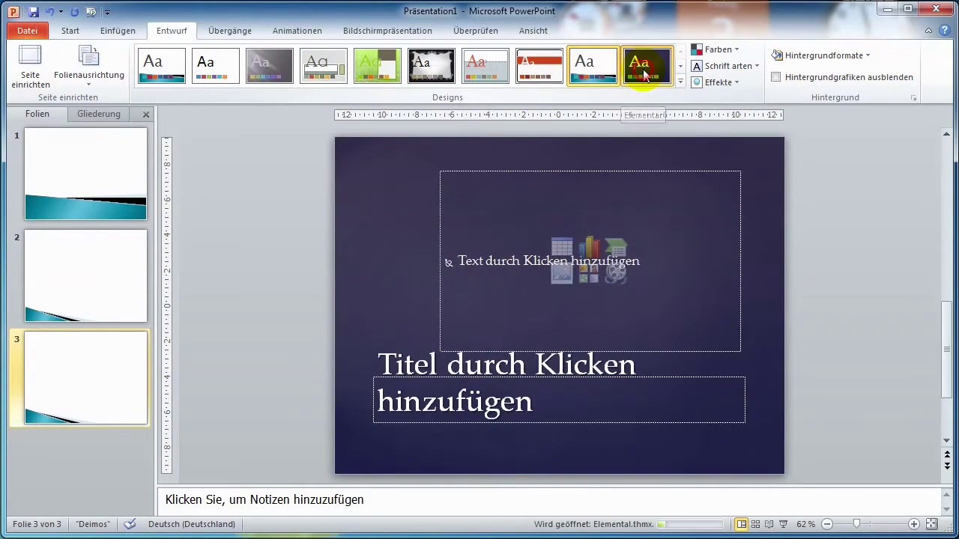
click(680, 80)
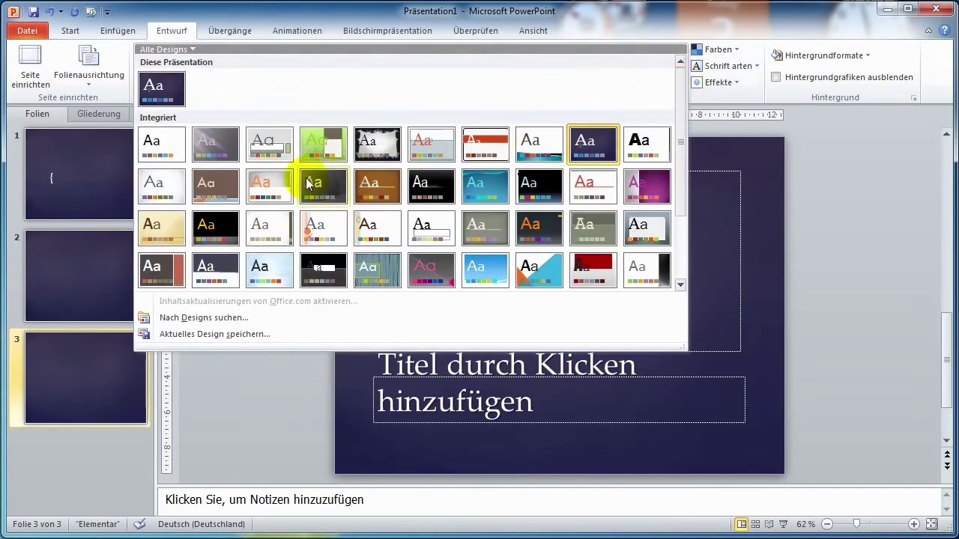
click(386, 186)
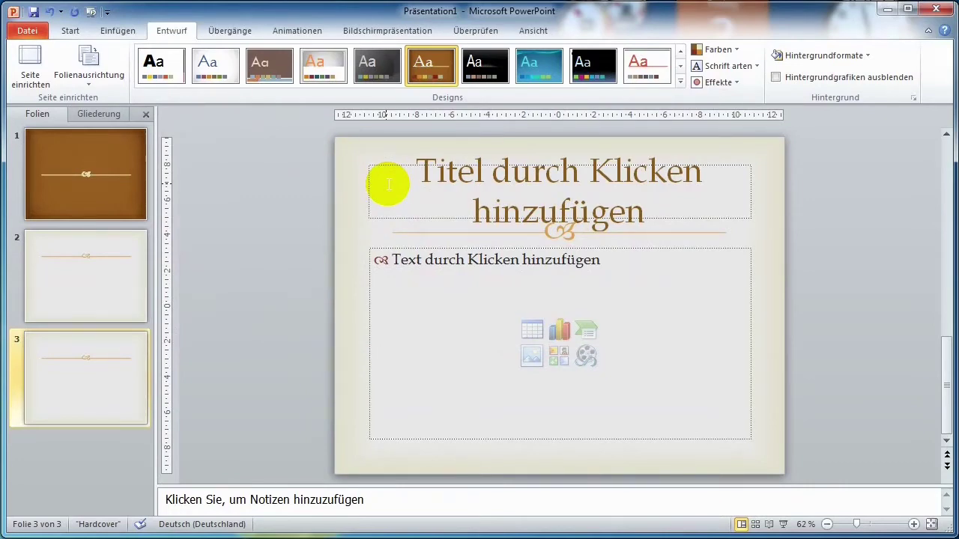
Create a new presentation from the Rhea-Fotoalbum sample template.
click(37, 30)
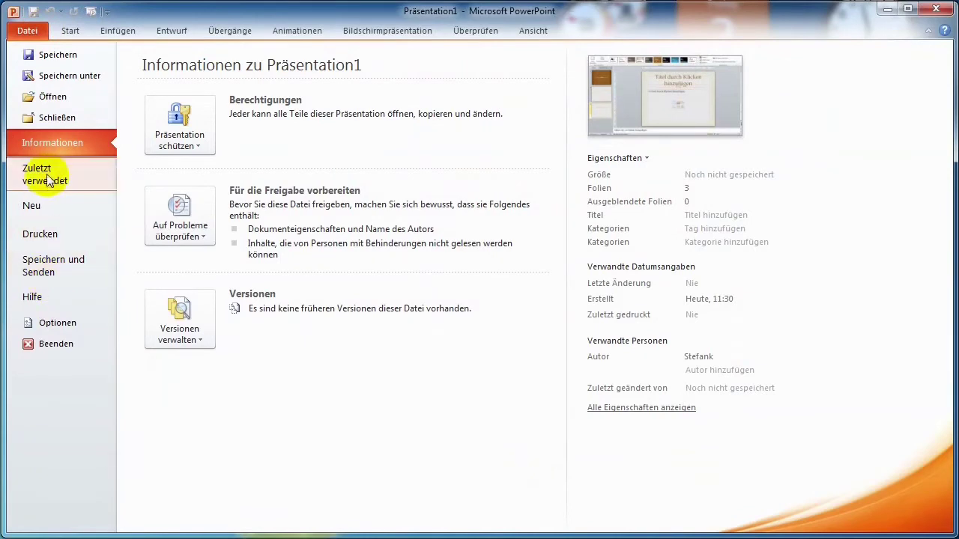
click(39, 204)
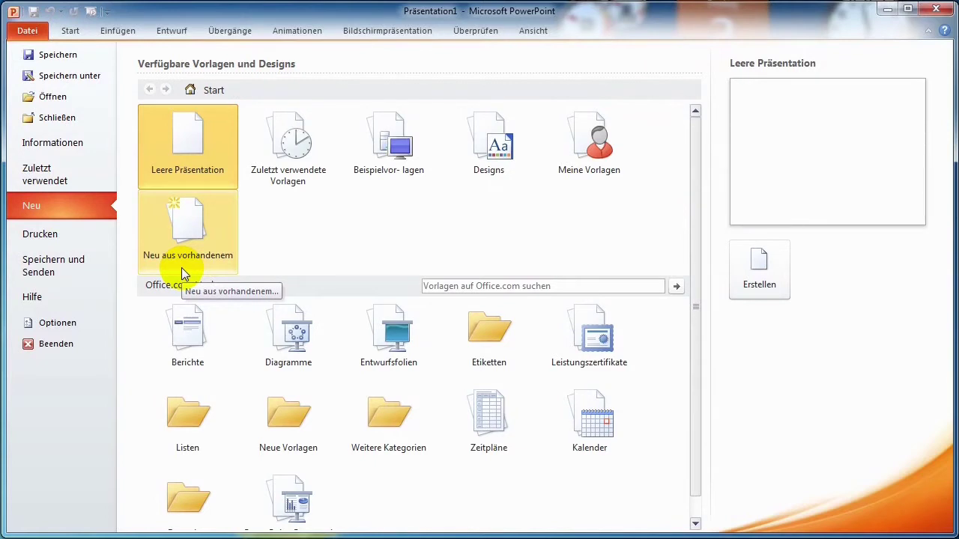
click(390, 154)
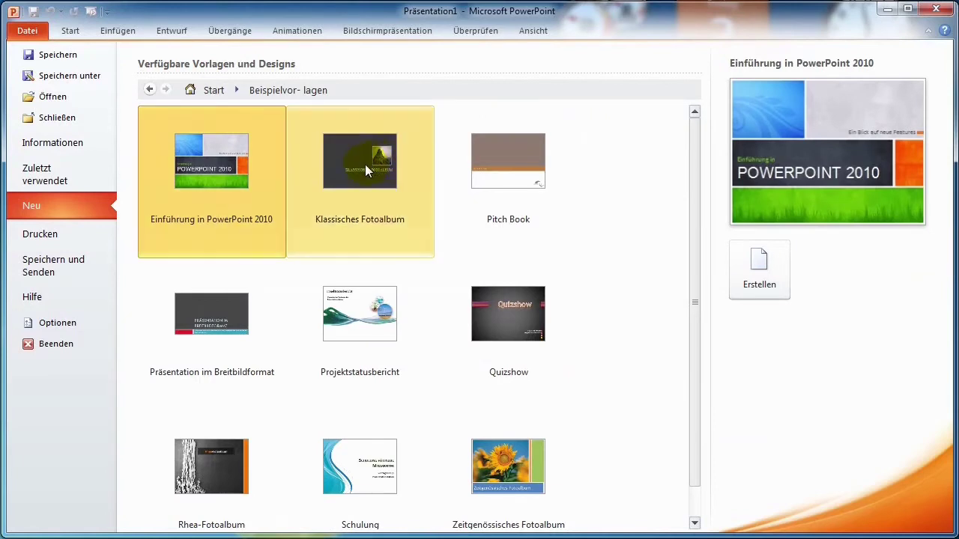
click(236, 440)
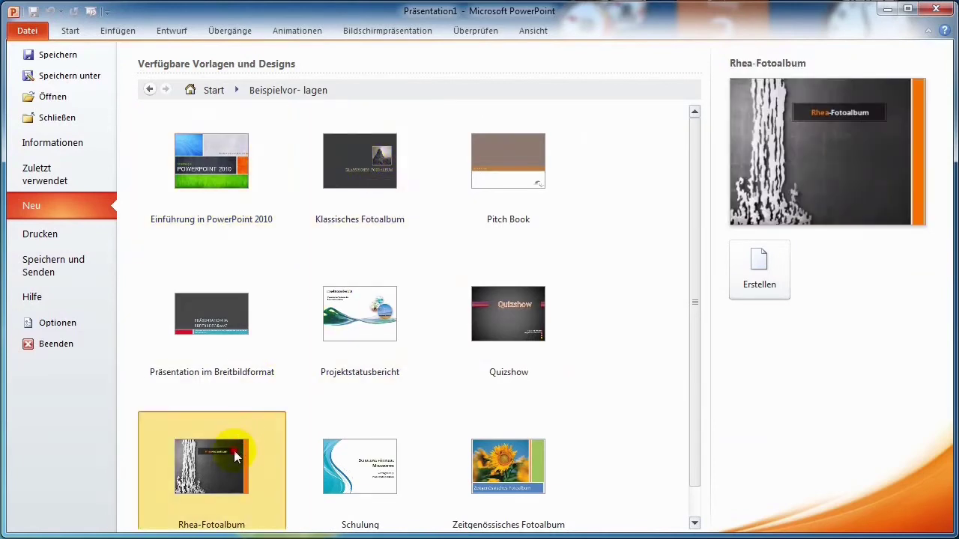
click(760, 269)
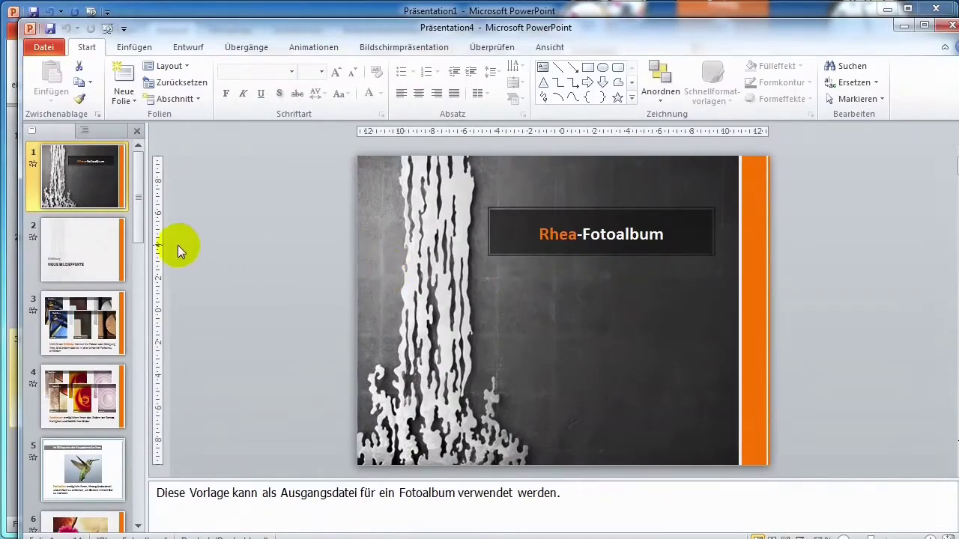
Browse photo-album slides 3 to 6, stopping on the flower-and-hummingbird slide.
click(89, 337)
click(87, 401)
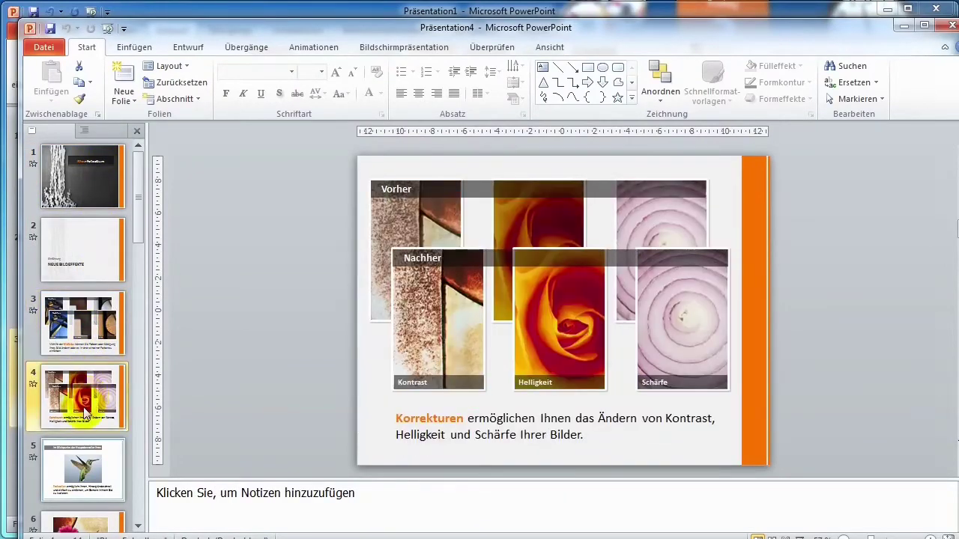
click(77, 478)
scroll(78, 477, down, 1)
scroll(78, 477, down, 1)
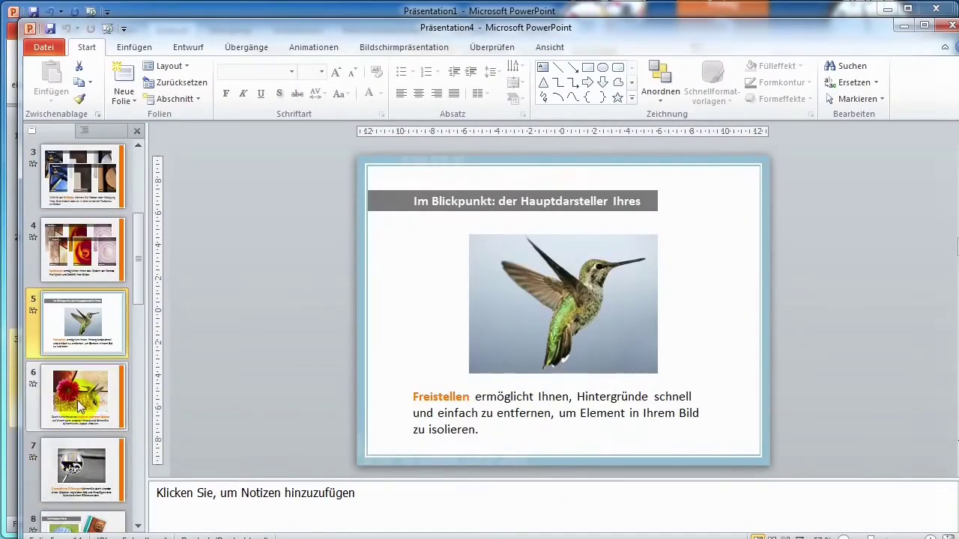
click(81, 399)
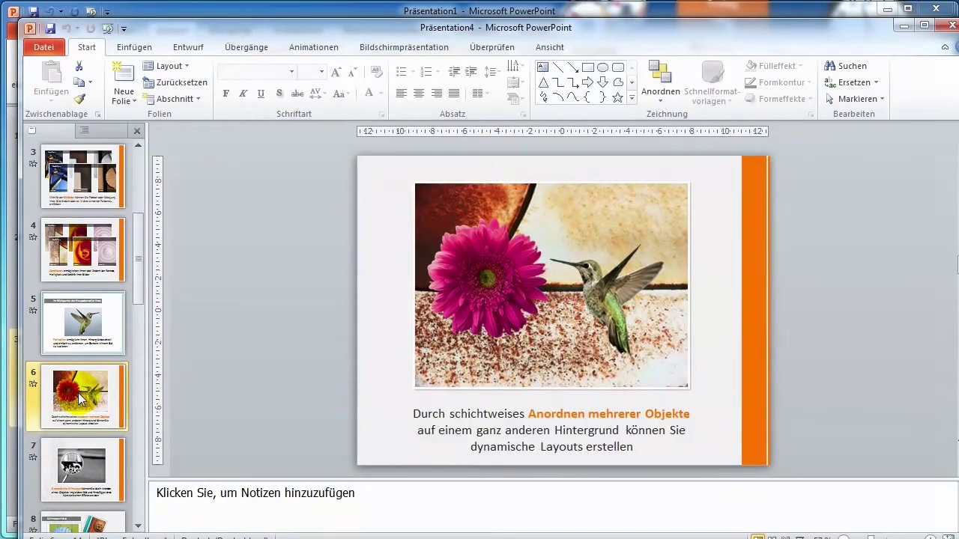
Replace slide 6's background picture with the Wüste photo from Beispielbilder.
click(592, 216)
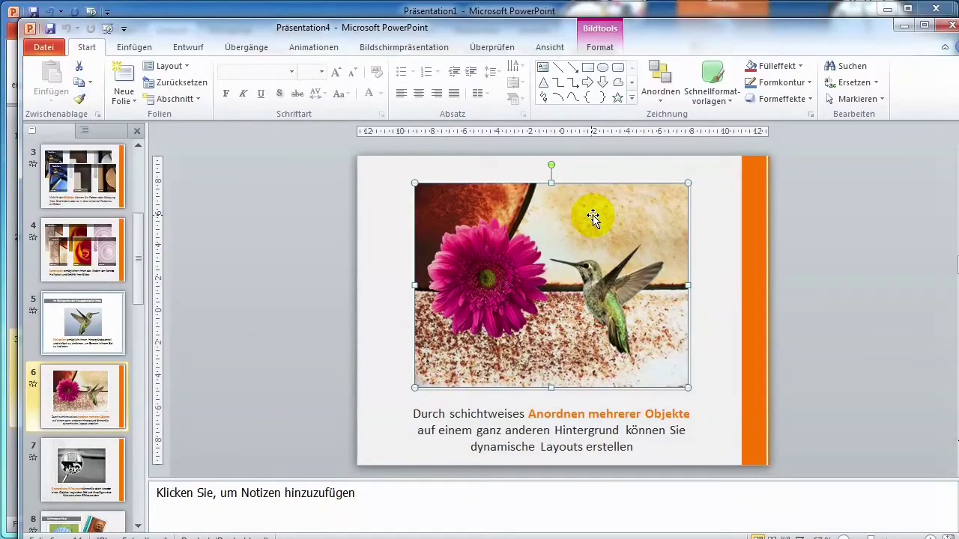
right_click(592, 216)
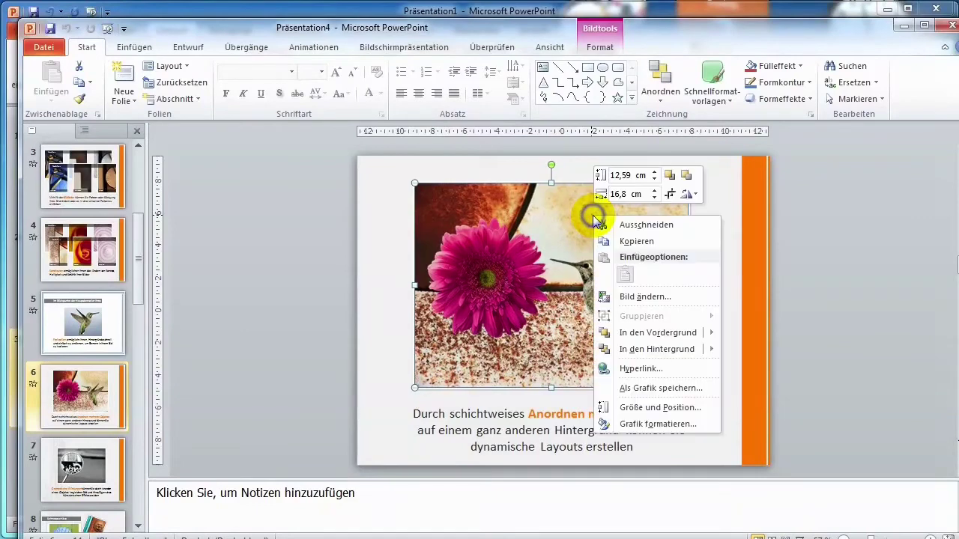
click(658, 295)
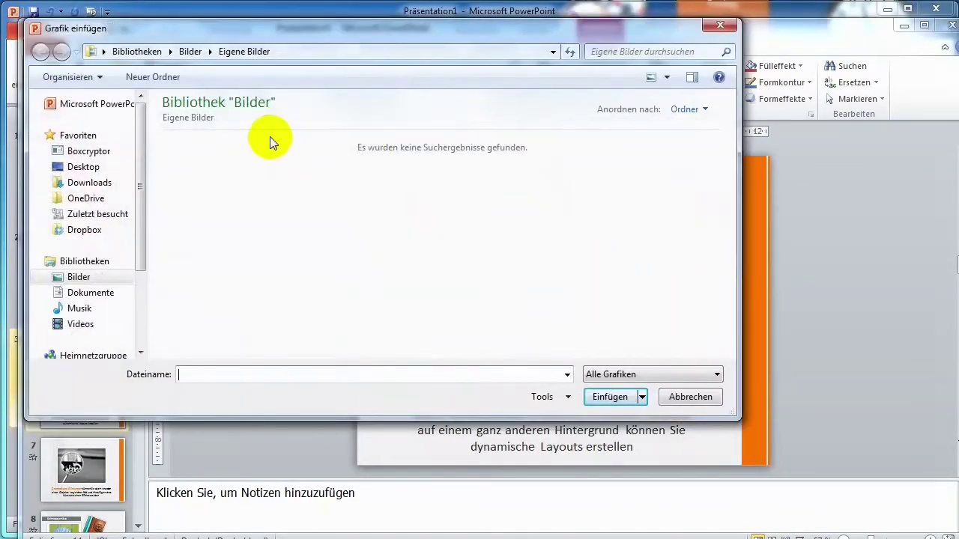
click(88, 279)
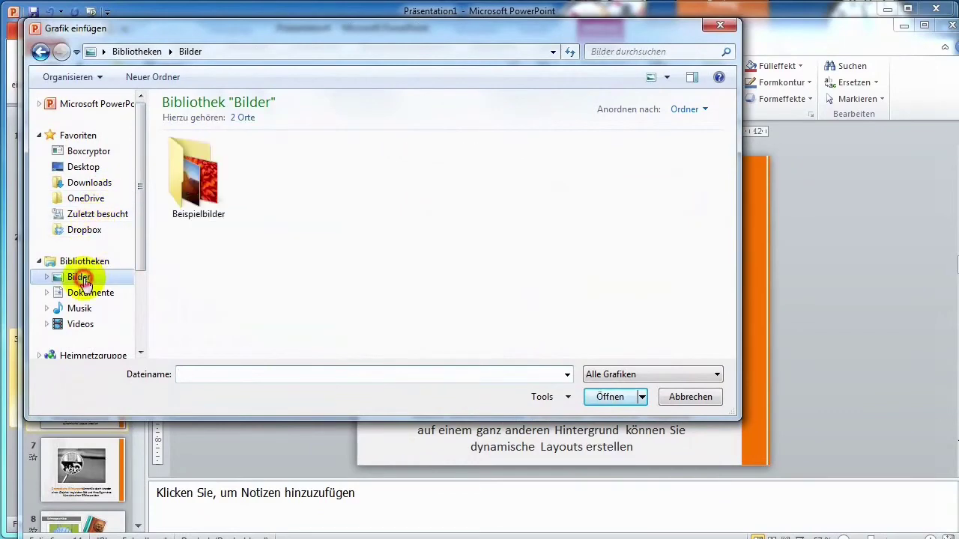
double_click(193, 176)
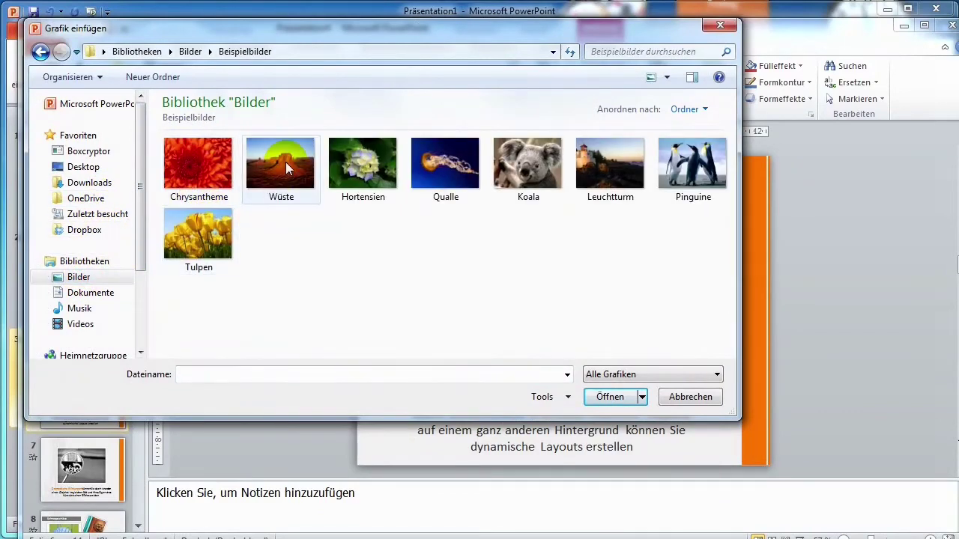
click(286, 161)
click(609, 398)
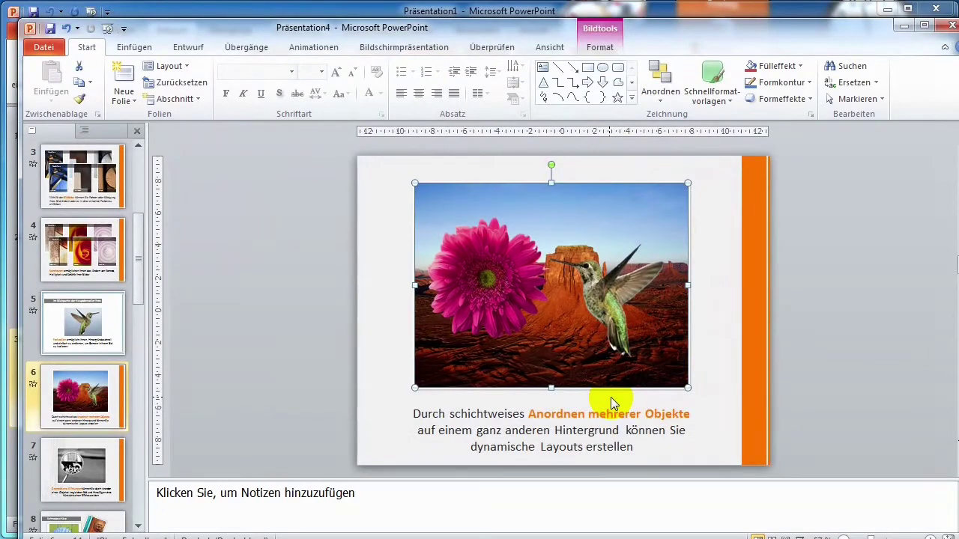
Create a presentation from the Einführung in PowerPoint 2010 sample template.
click(45, 47)
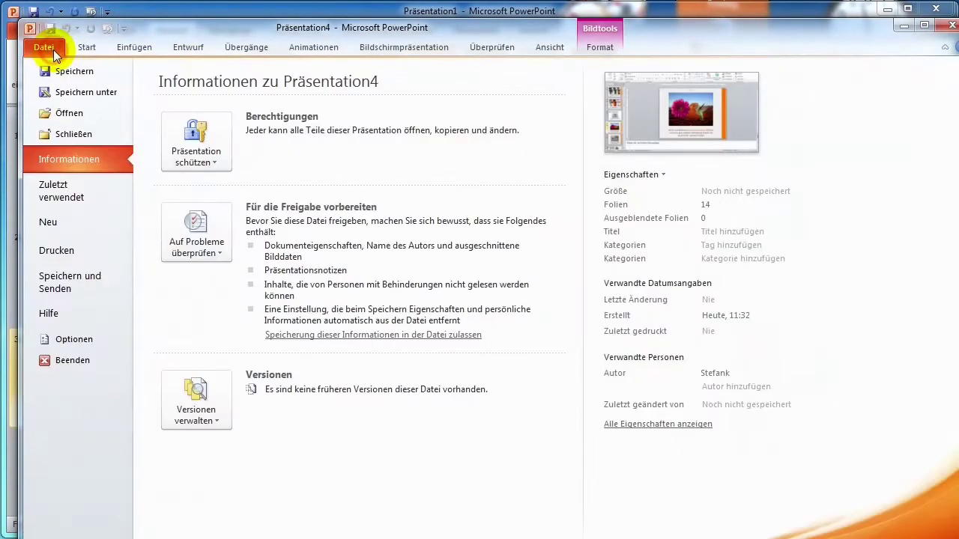
click(50, 223)
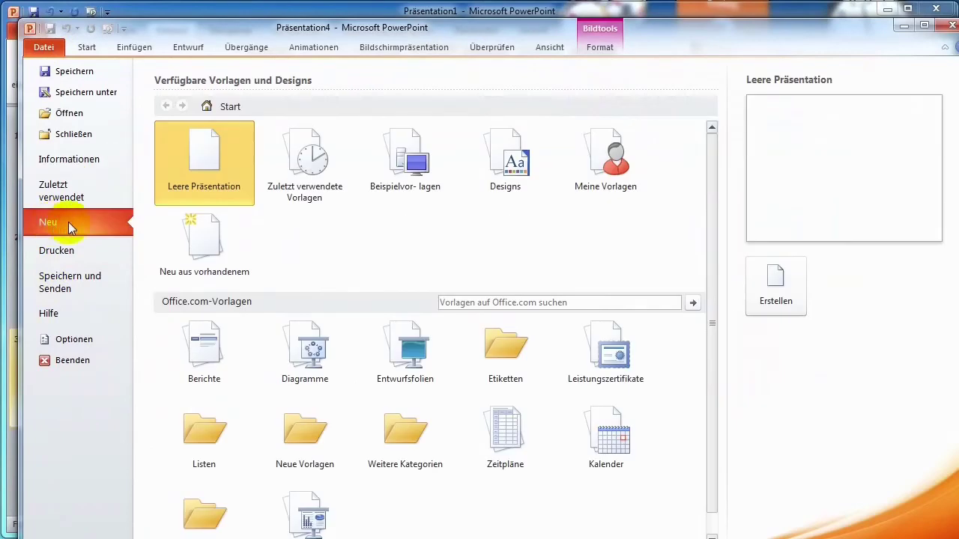
click(399, 162)
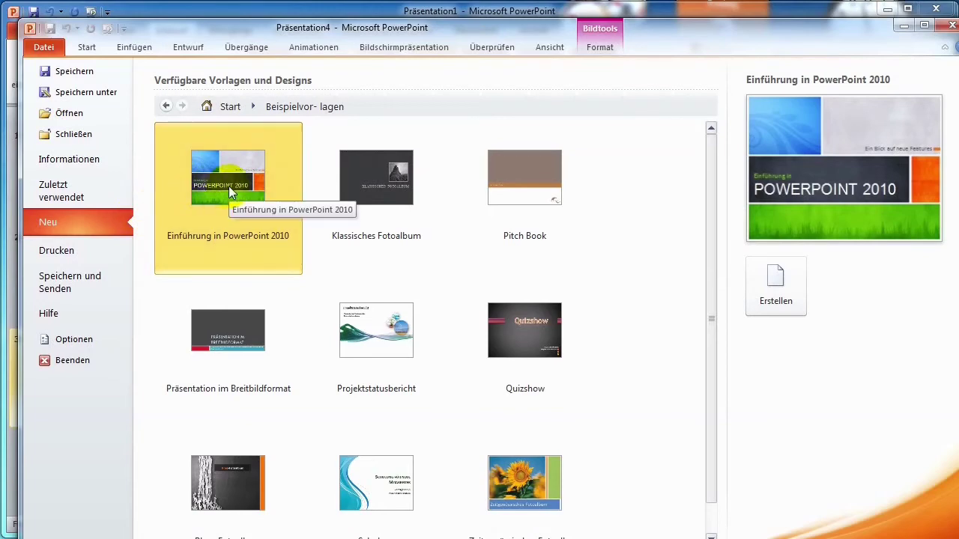
click(782, 298)
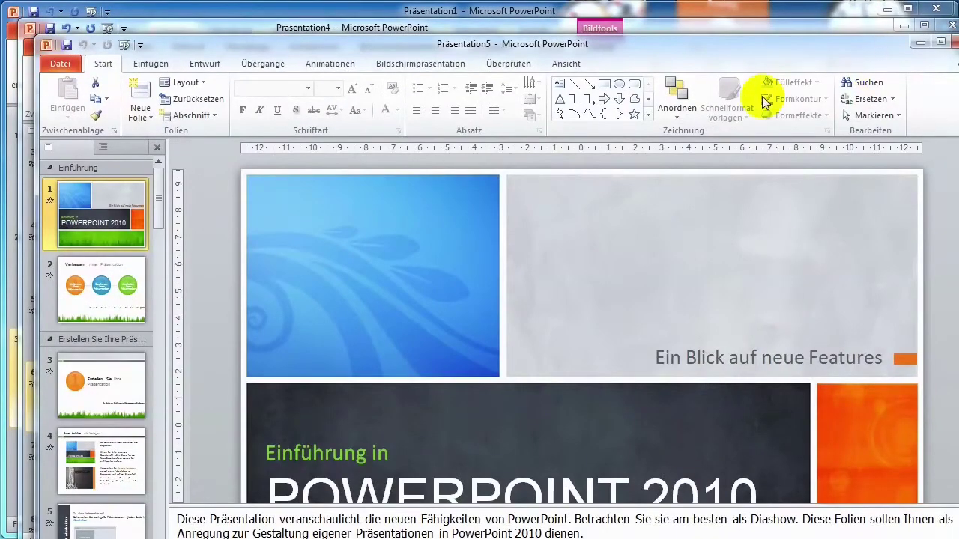
Browse through the template's slides 2 to 7.
click(138, 292)
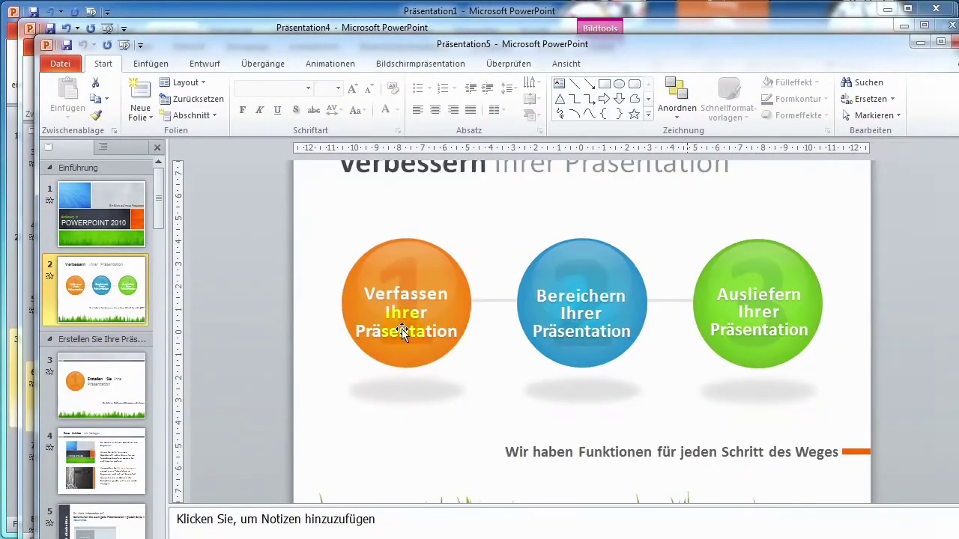
click(86, 386)
click(101, 457)
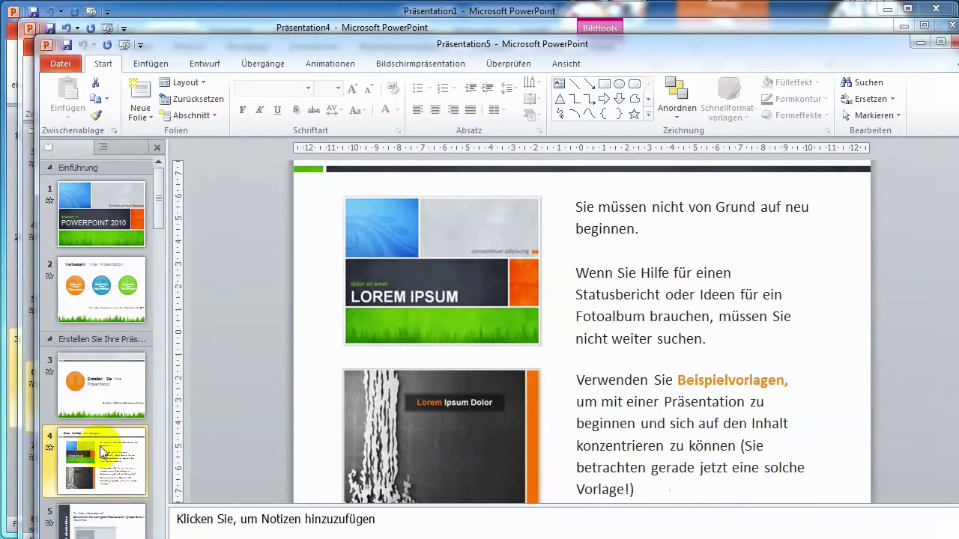
scroll(99, 446, down, 3)
click(108, 428)
click(109, 394)
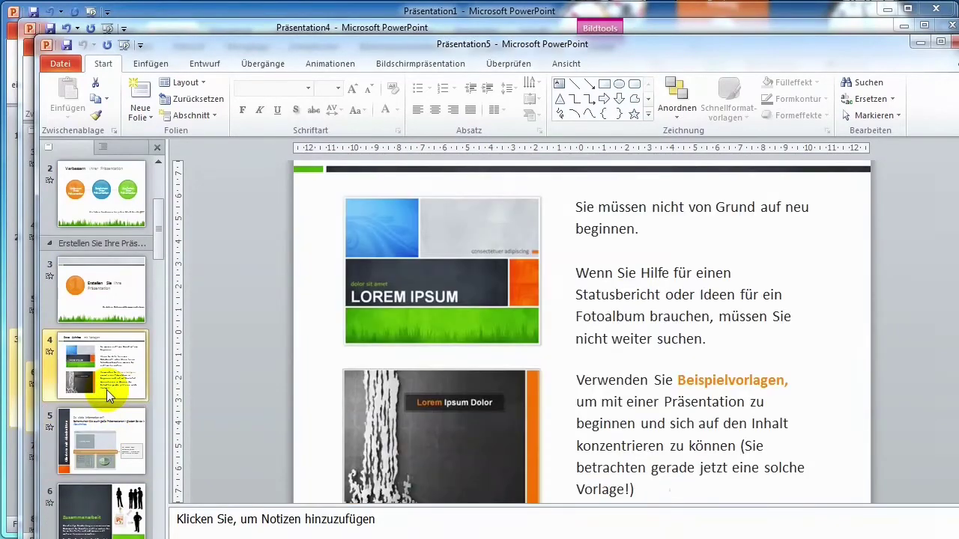
scroll(107, 390, down, 2)
scroll(107, 390, down, 3)
click(106, 368)
click(103, 254)
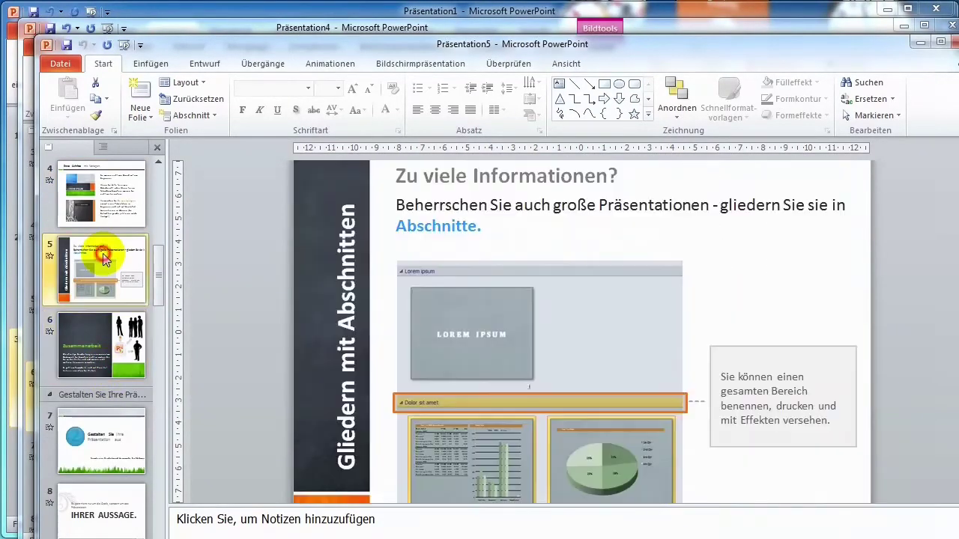
click(110, 429)
scroll(110, 426, down, 5)
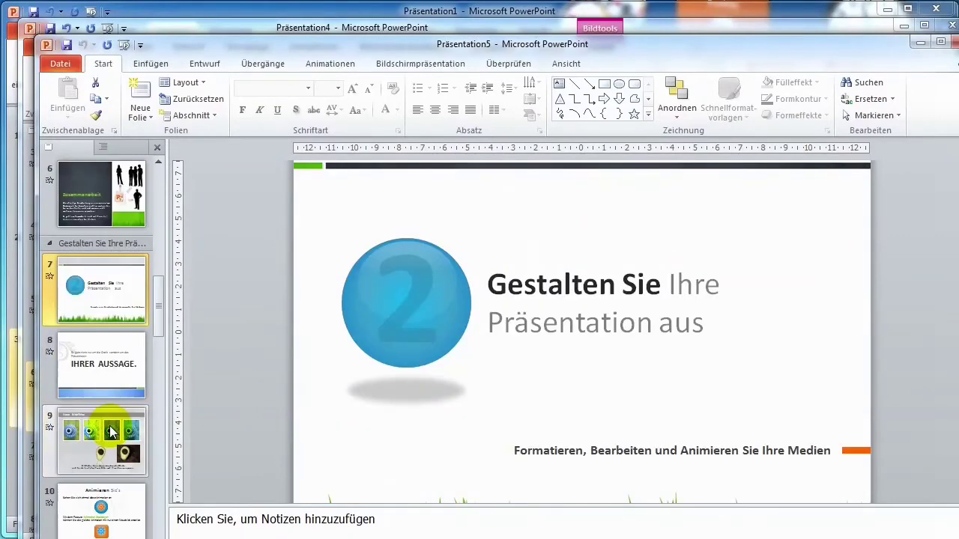
Collapse the section holding slides 7–13 and step through slides 14–16, Für sich sprechen.
click(50, 243)
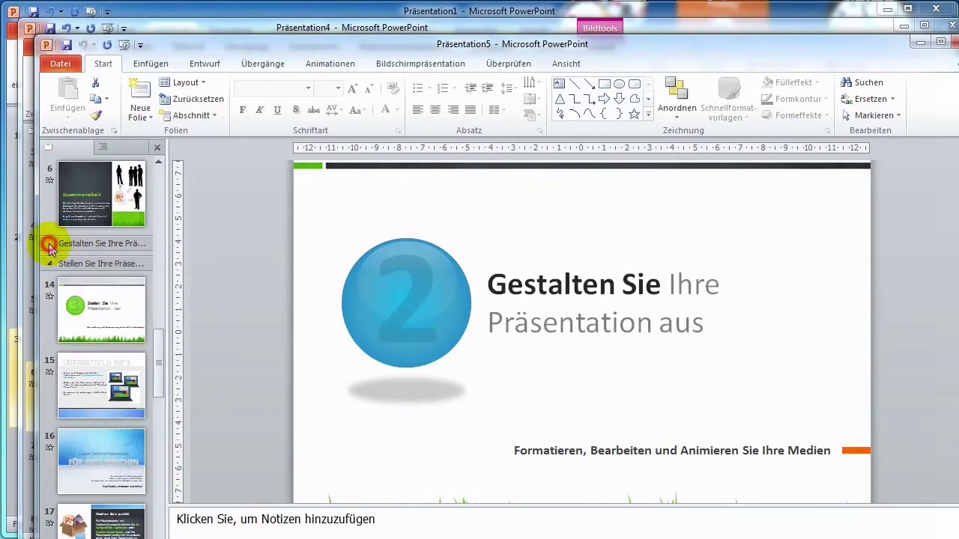
click(76, 314)
click(84, 385)
click(110, 468)
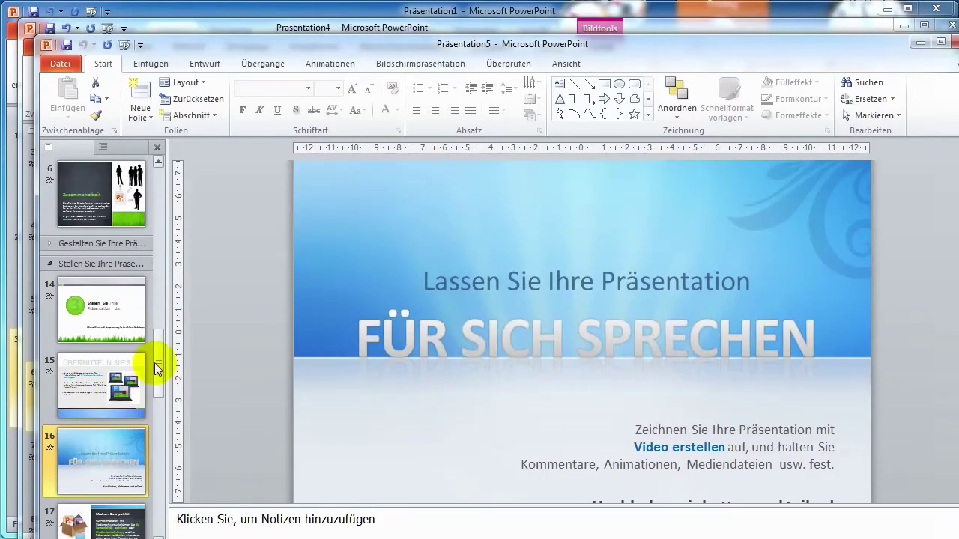
Maximize the window and open the Office.com PowerPoint-Präsentationen und -Folien category.
click(63, 66)
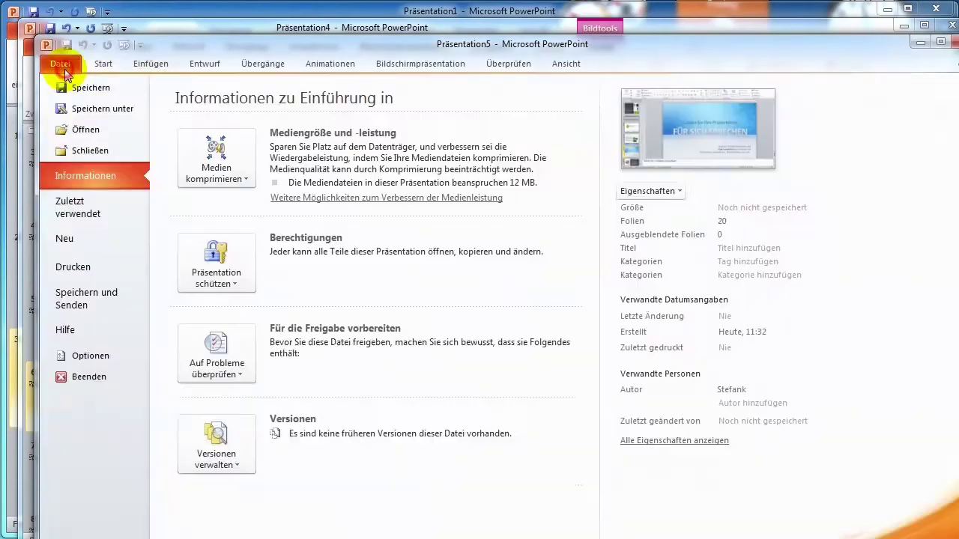
click(80, 238)
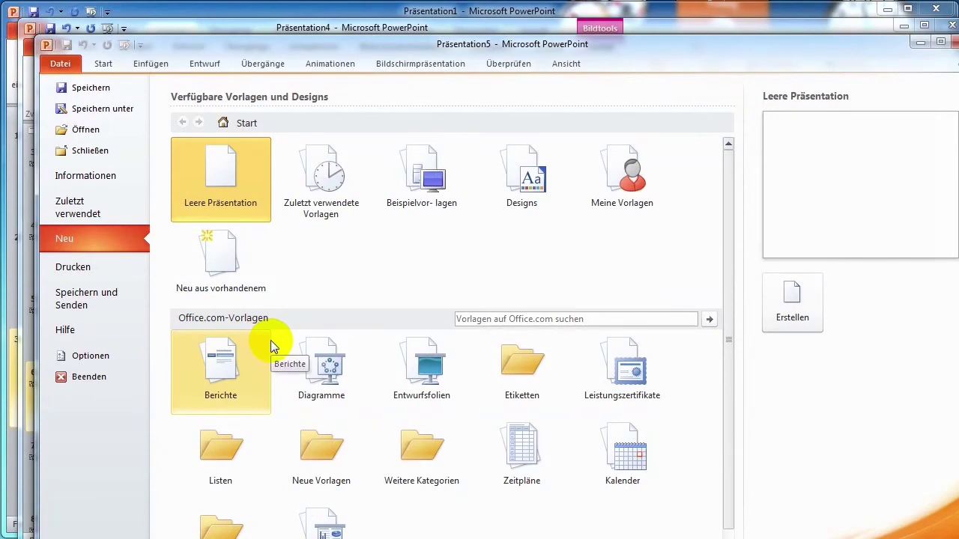
scroll(271, 340, down, 1)
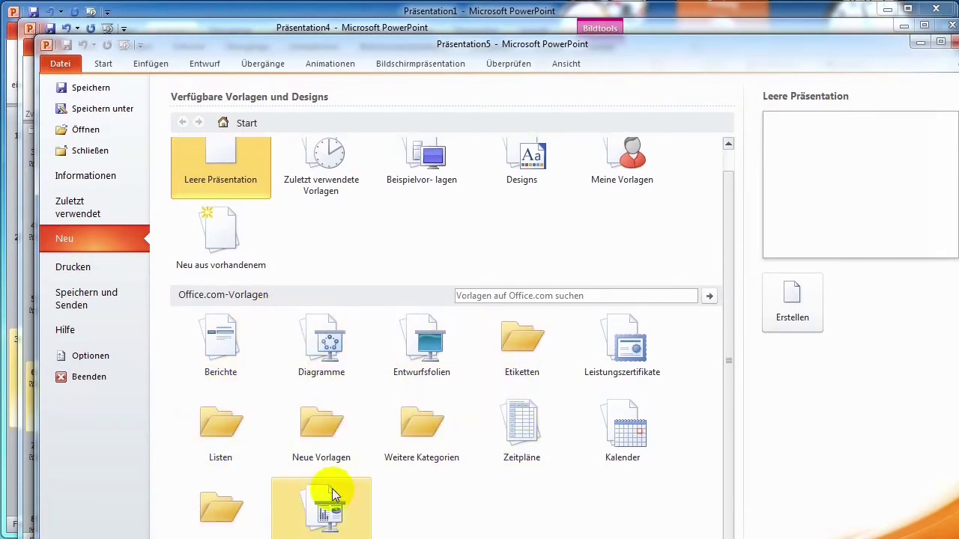
double_click(334, 46)
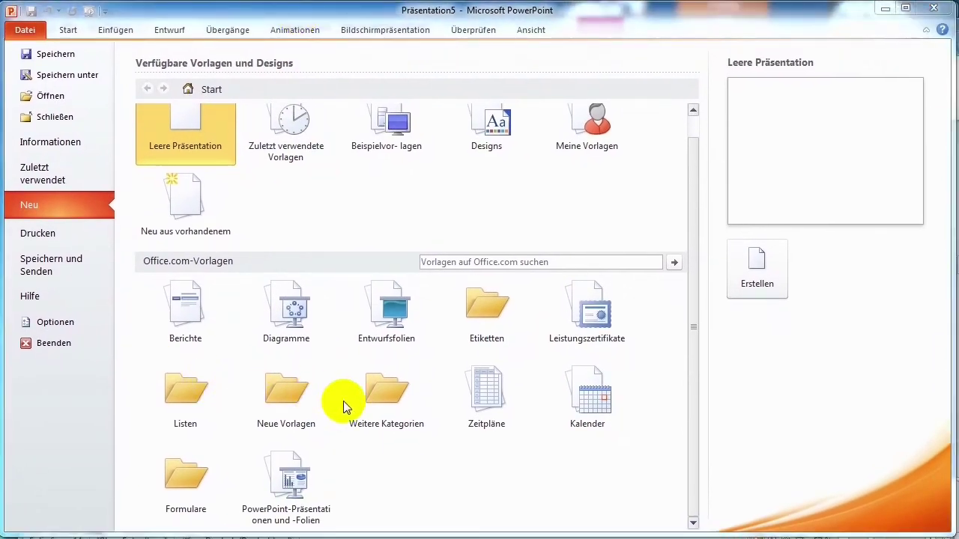
click(295, 481)
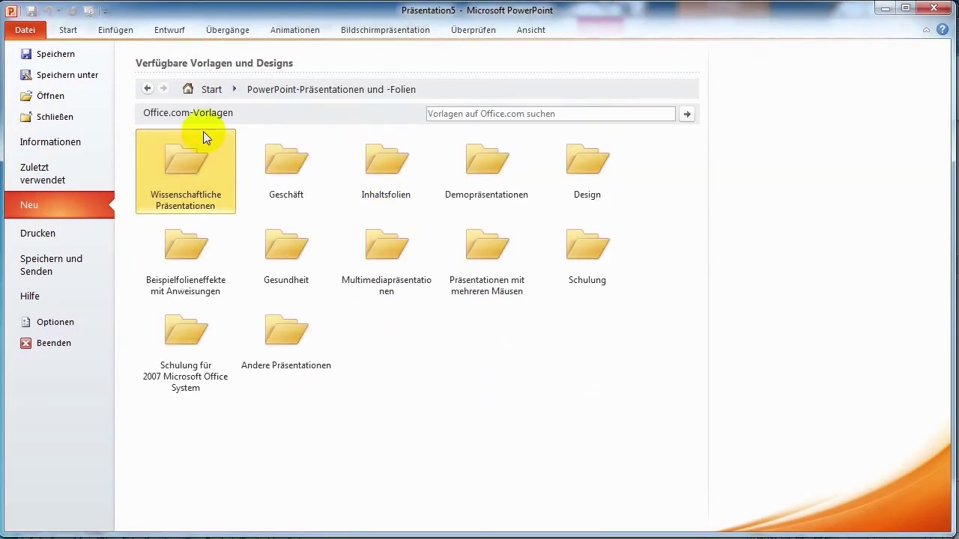
Download 'Präsentation für ein wissenschaftliches Projekt' from Wissenschaftliche Präsentationen.
click(182, 169)
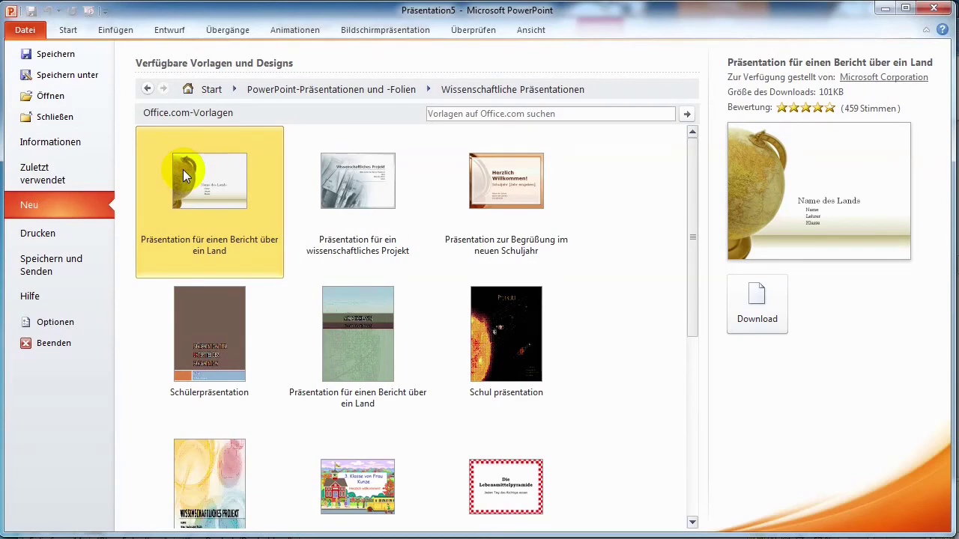
double_click(350, 197)
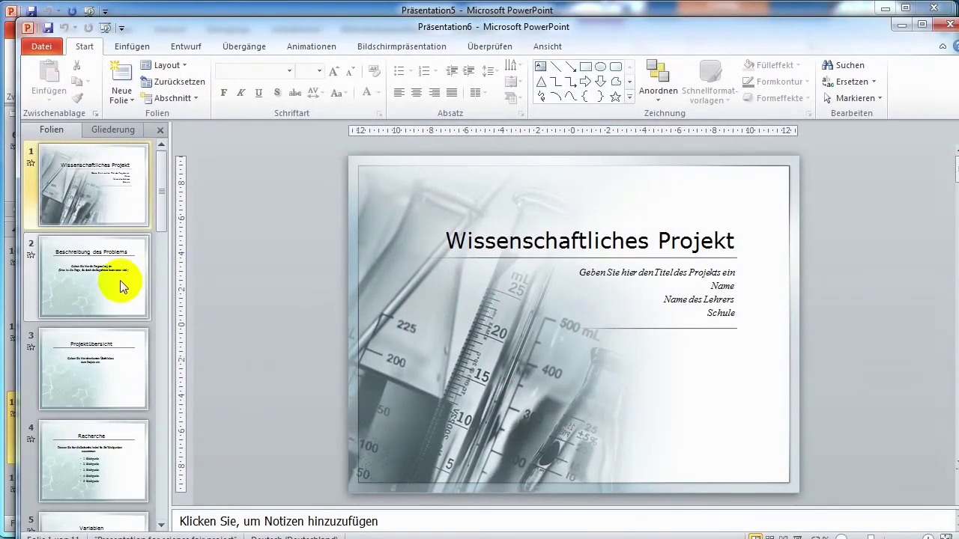
Page through slides 2 and 3 to slide 4 'Recherche' and select 'Stichpunkt' in its first bullet.
click(120, 282)
click(118, 369)
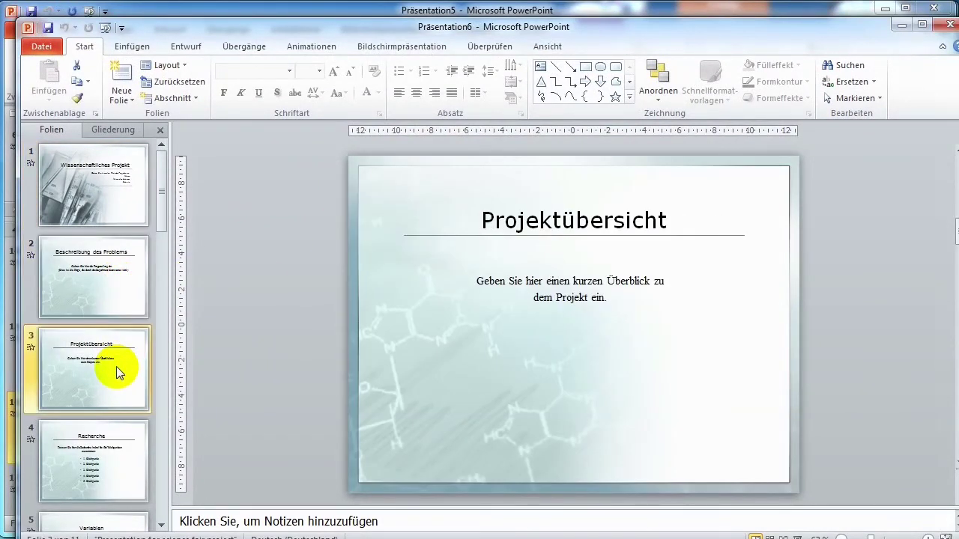
click(113, 454)
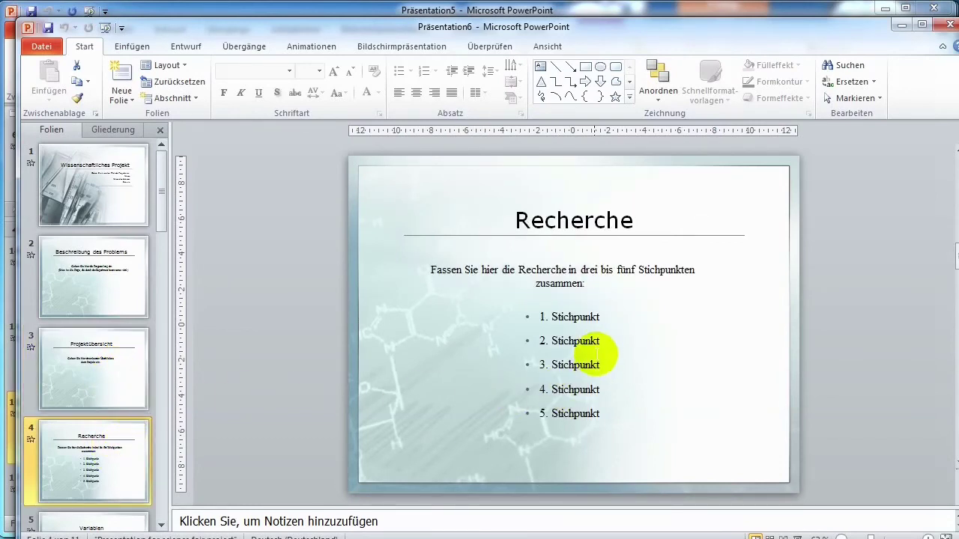
click(582, 315)
double_click(582, 316)
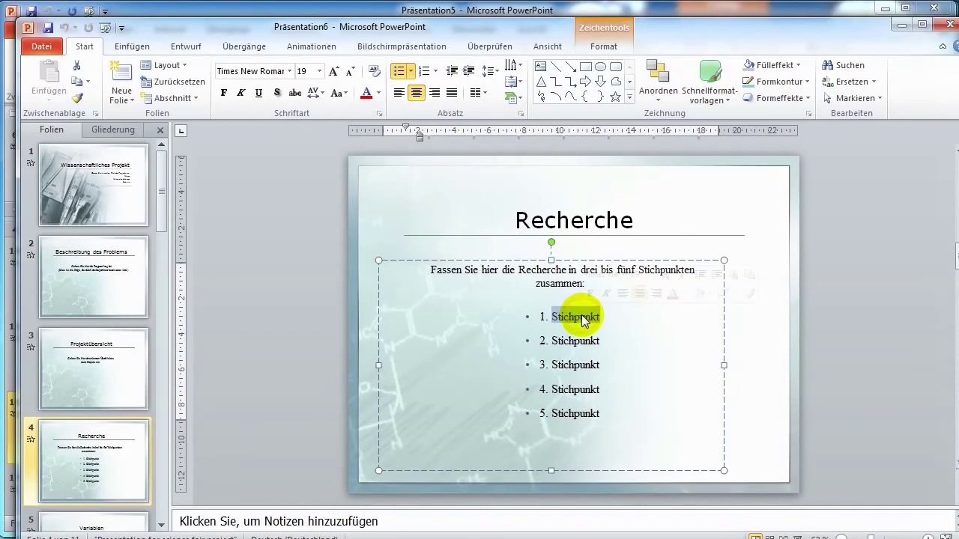